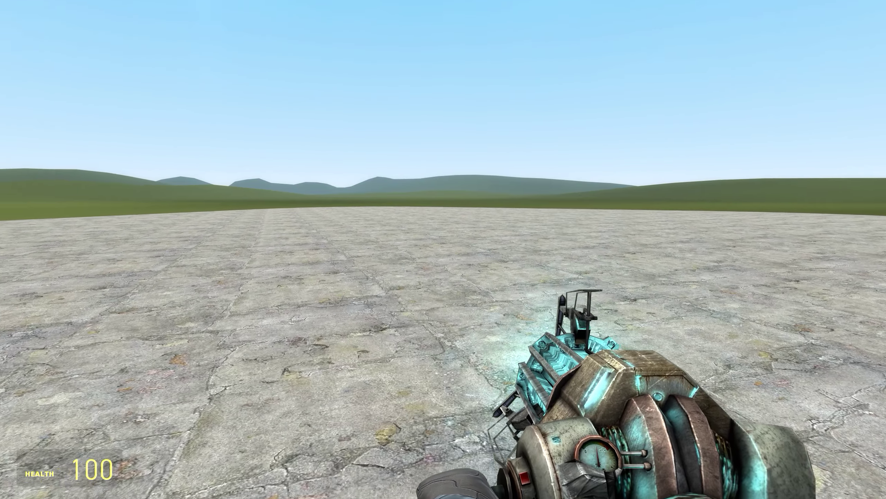
Step: Spawn the sci-fi engine prop from the Entities list and walk around it
{"action": "key", "text": "q"}
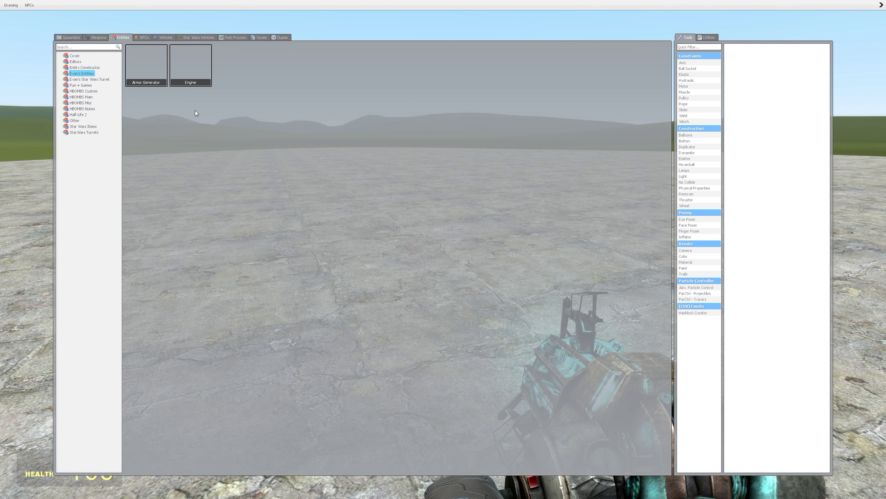
{"action": "key", "text": "q"}
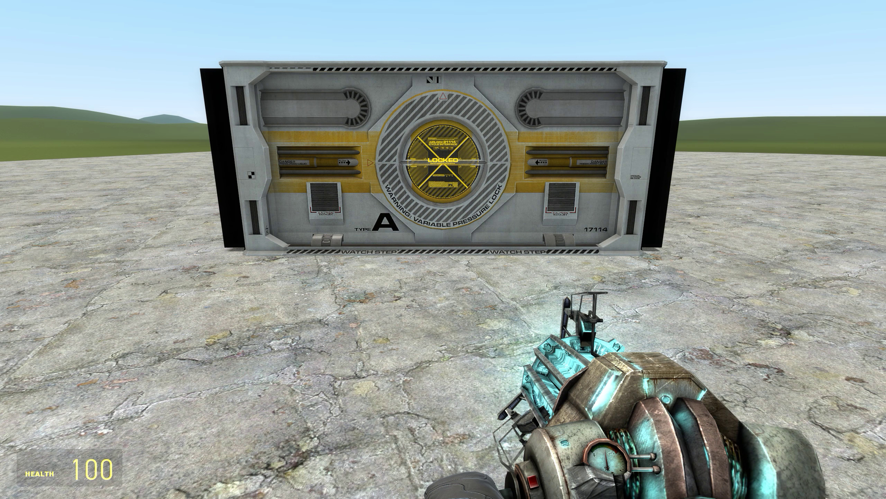
{"action": "key", "text": "d"}
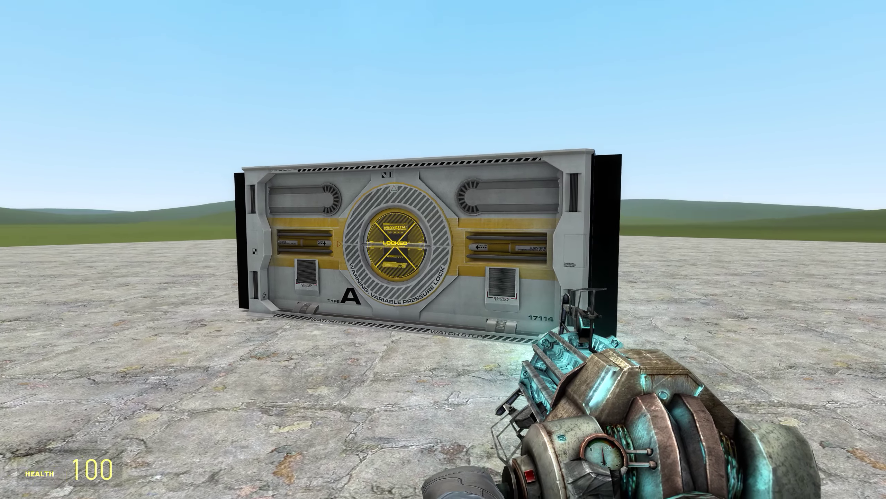
{"action": "key", "text": "w"}
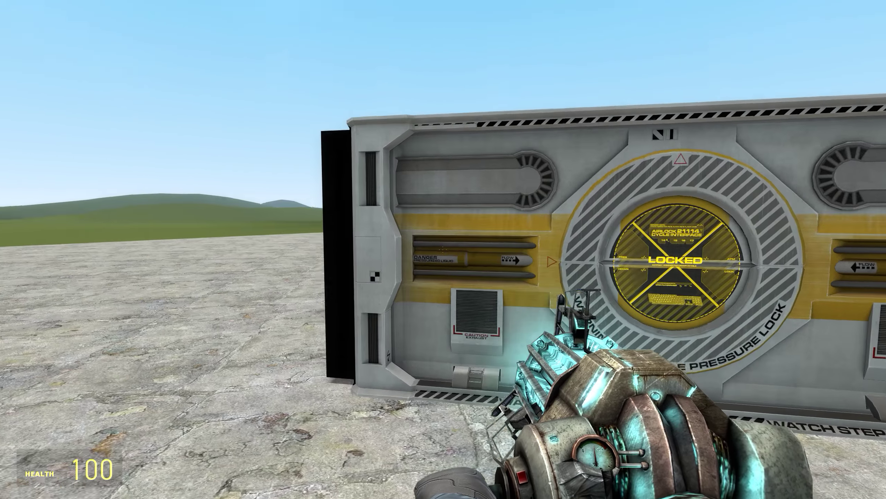
{"action": "key", "text": "s"}
{"action": "key", "text": "d"}
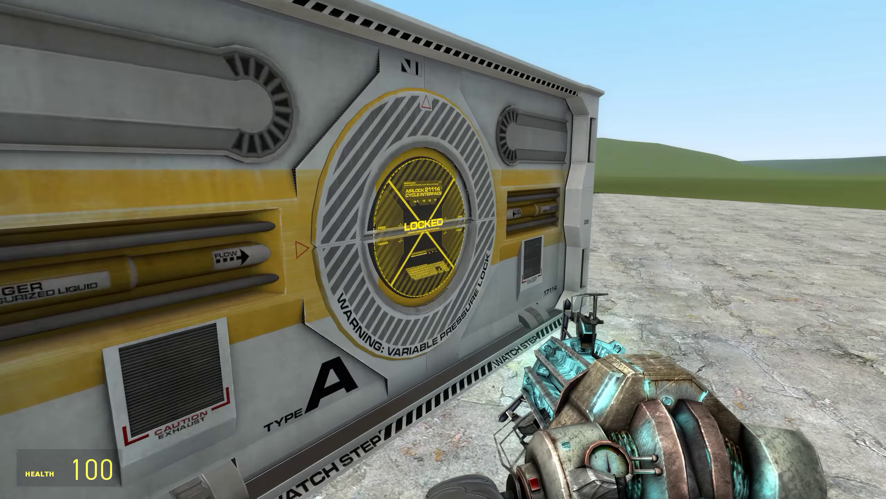
{"action": "key", "text": "s"}
{"action": "scroll", "coordinate": [444, 250], "scroll_direction": "up", "scroll_amount": 1}
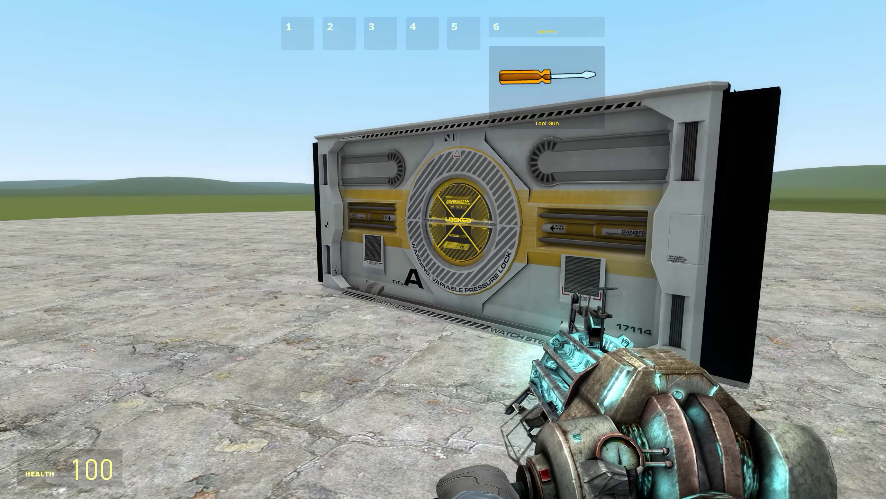
{"action": "scroll", "coordinate": [443, 249], "scroll_direction": "down", "scroll_amount": 2}
Step: Equip the crowbar and walk along the engine's LOCKED front face to its right section
{"action": "key", "text": "w"}
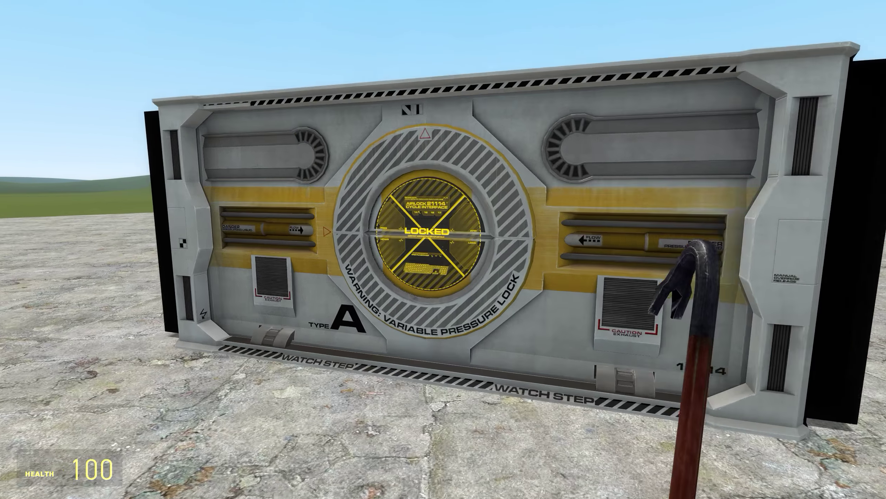
{"action": "key", "text": "a"}
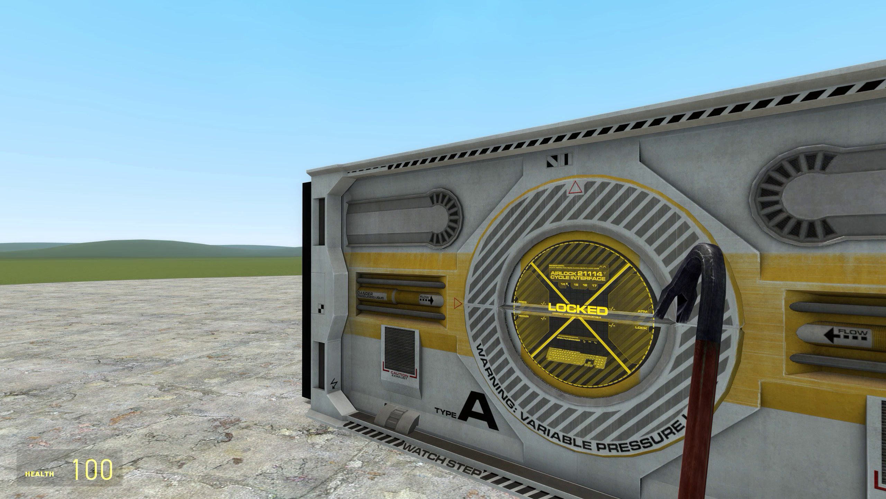
{"action": "key", "text": "w"}
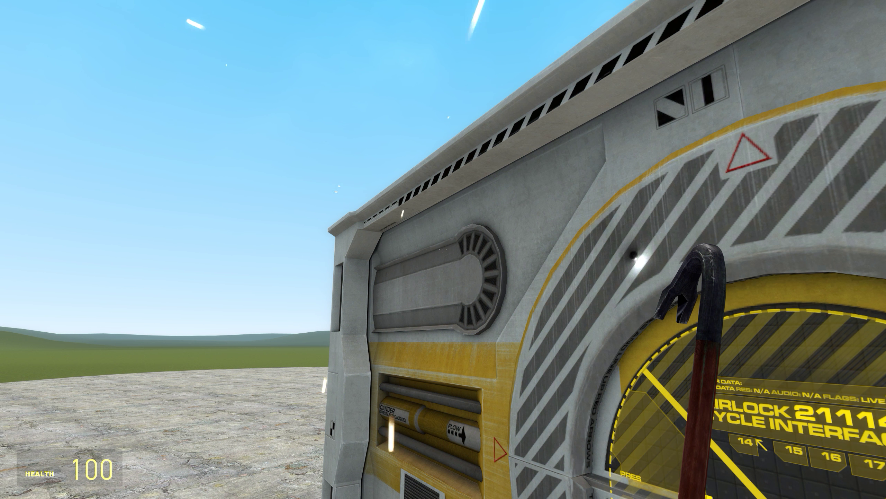
{"action": "key", "text": "a"}
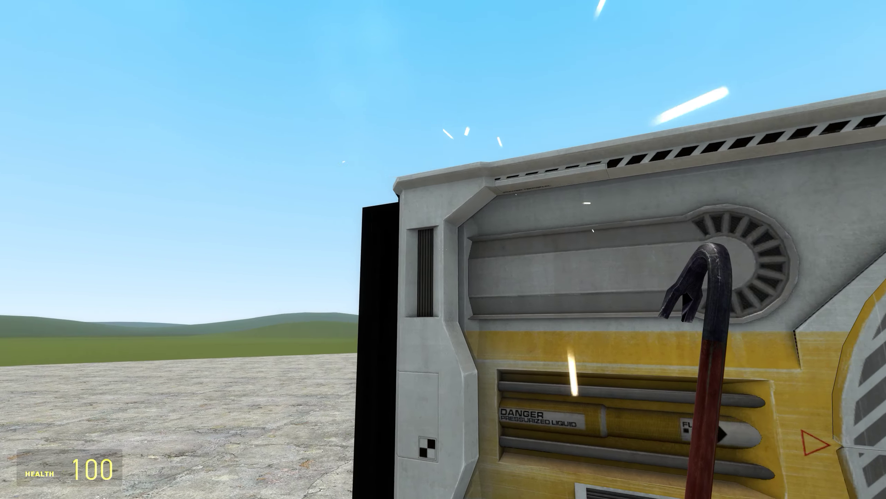
{"action": "key", "text": "w"}
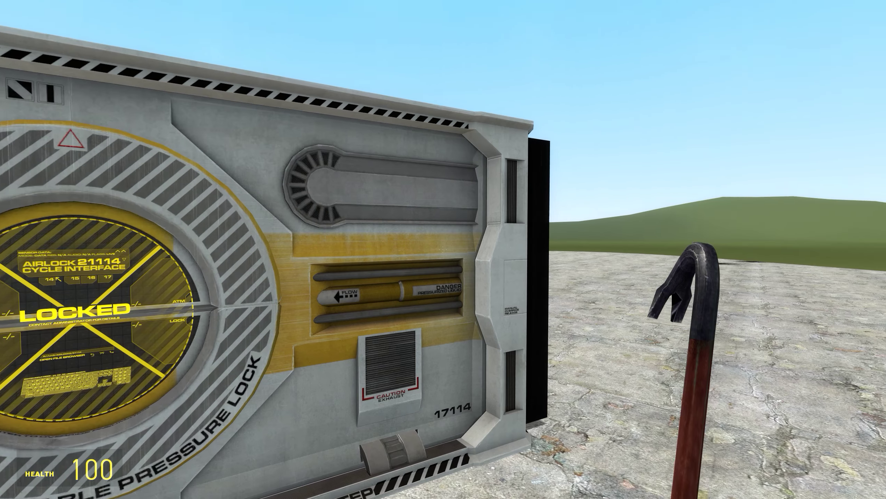
{"action": "key", "text": "s"}
{"action": "key", "text": "w"}
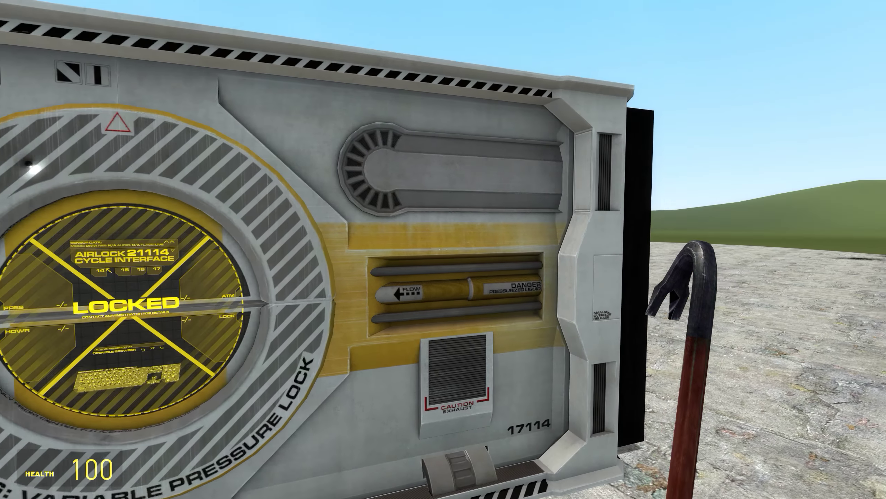
{"action": "key", "text": "a"}
{"action": "key", "text": "w"}
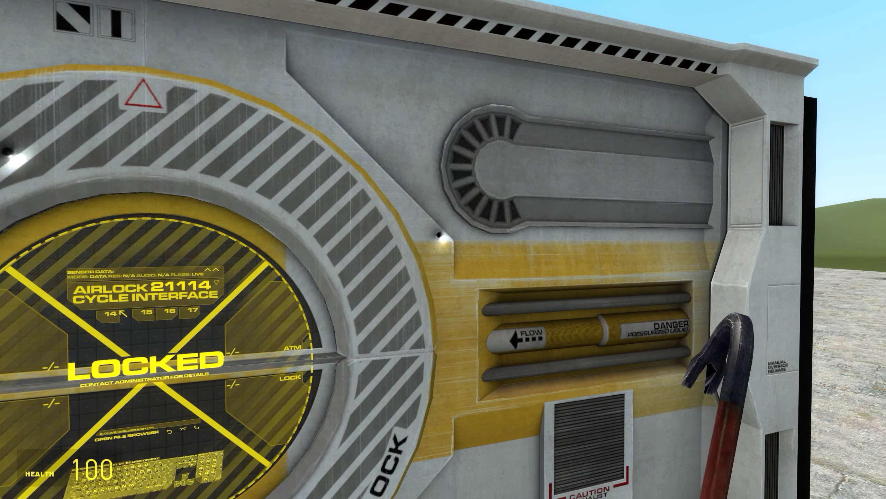
Step: Batter the engine with crowbar swings, repositioning around it until its right vent burns
{"action": "left_click", "coordinate": [444, 249]}
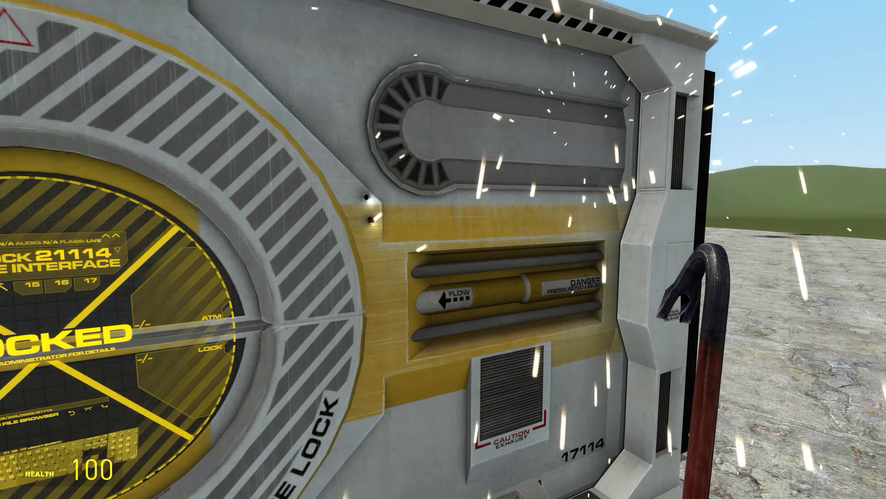
{"action": "left_click", "coordinate": [444, 250]}
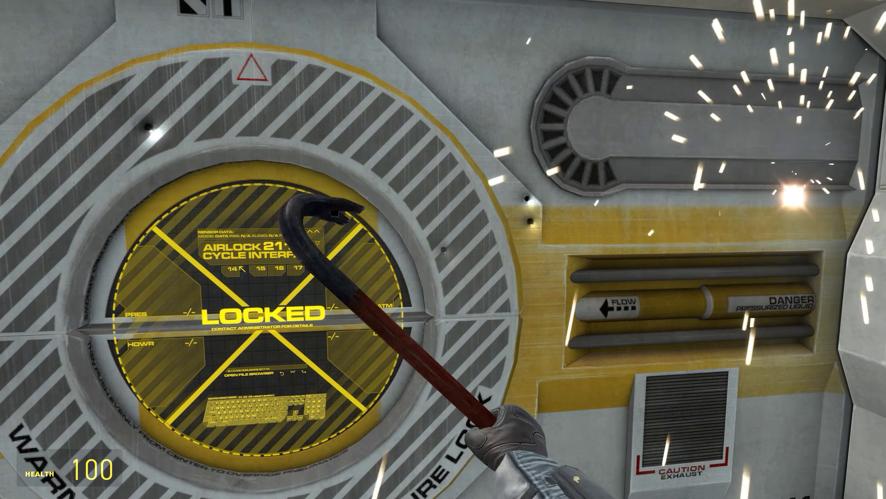
{"action": "left_click", "coordinate": [443, 250]}
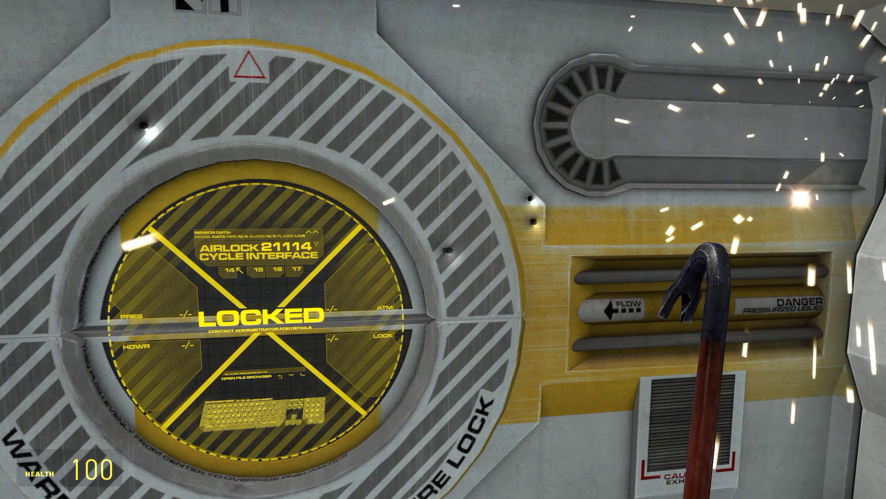
{"action": "key", "text": "w"}
{"action": "key", "text": "s"}
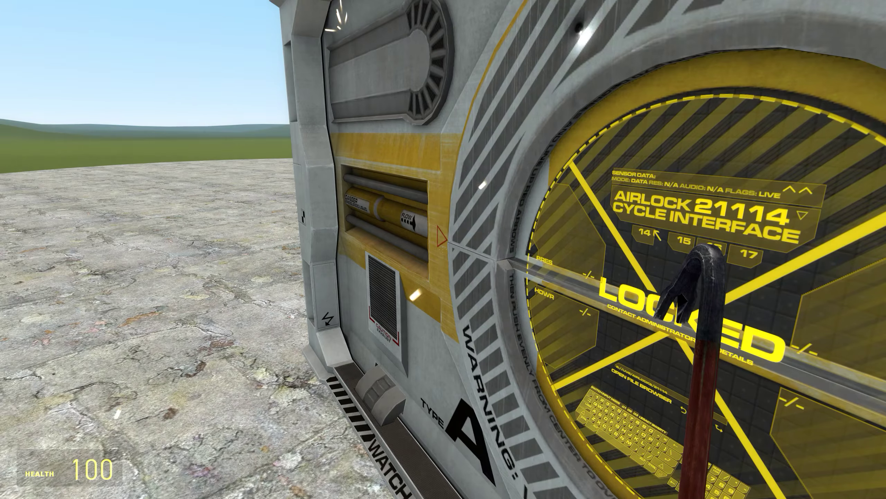
{"action": "key", "text": "w"}
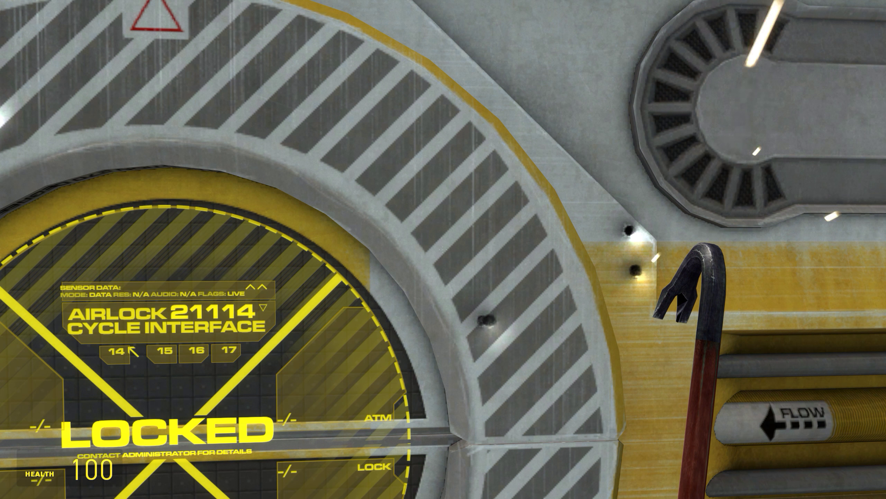
{"action": "key", "text": "s"}
{"action": "key", "text": "w"}
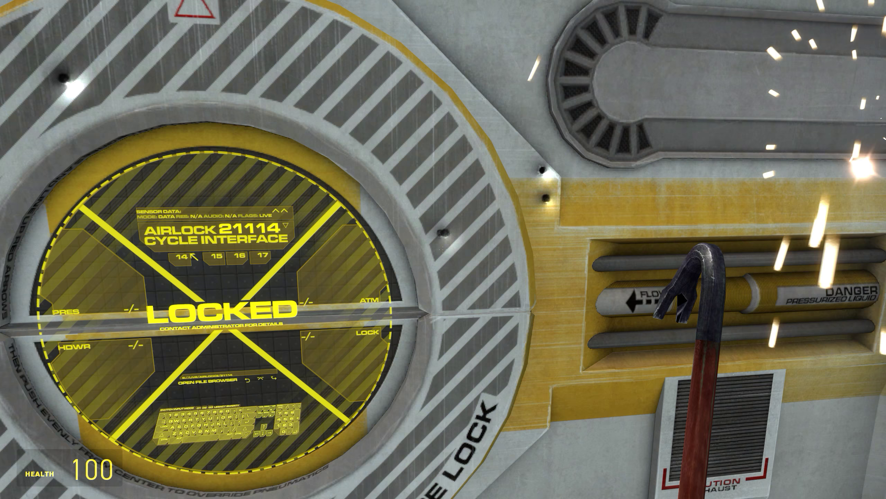
{"action": "key", "text": "d"}
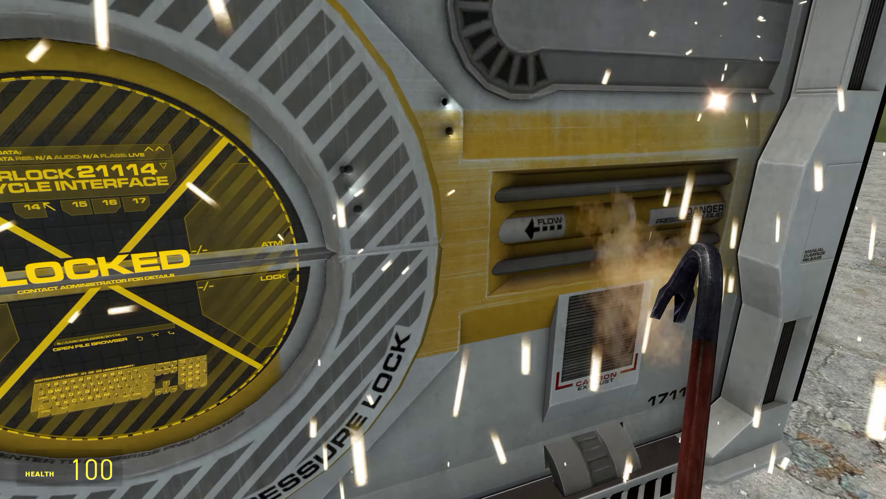
{"action": "key", "text": "a"}
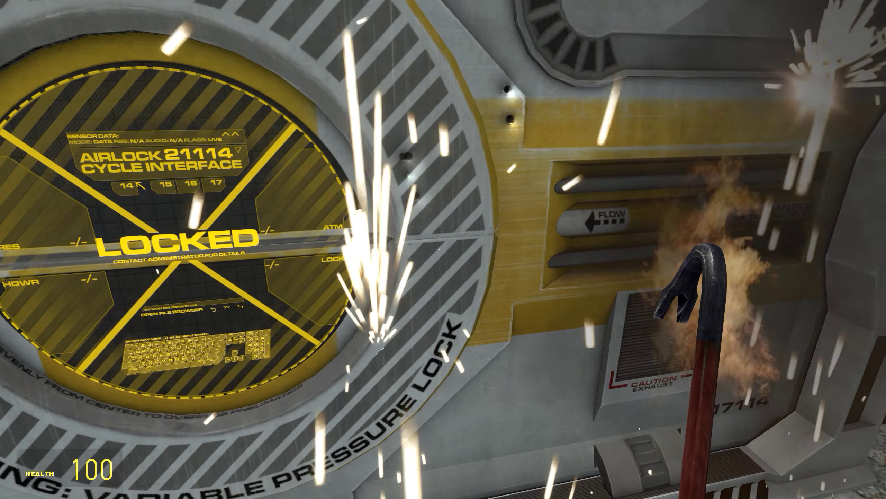
{"action": "key", "text": "a"}
{"action": "key", "text": "s"}
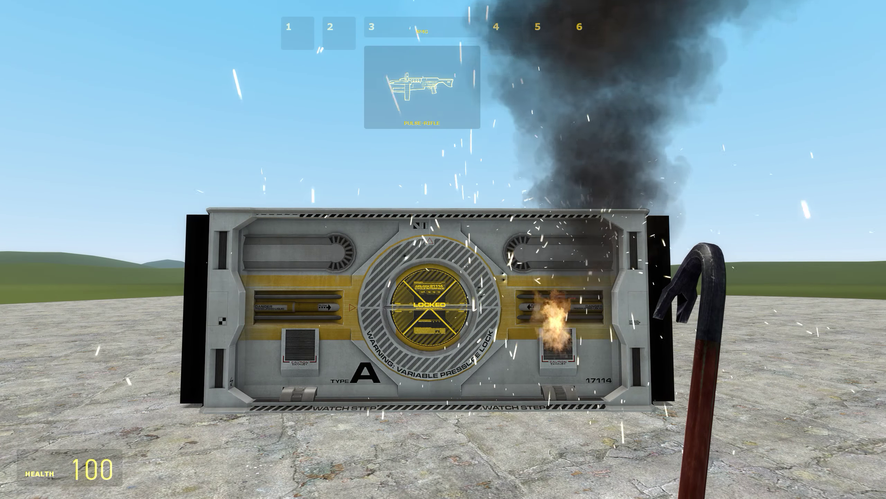
{"action": "scroll", "coordinate": [443, 249], "scroll_direction": "up", "scroll_amount": 1}
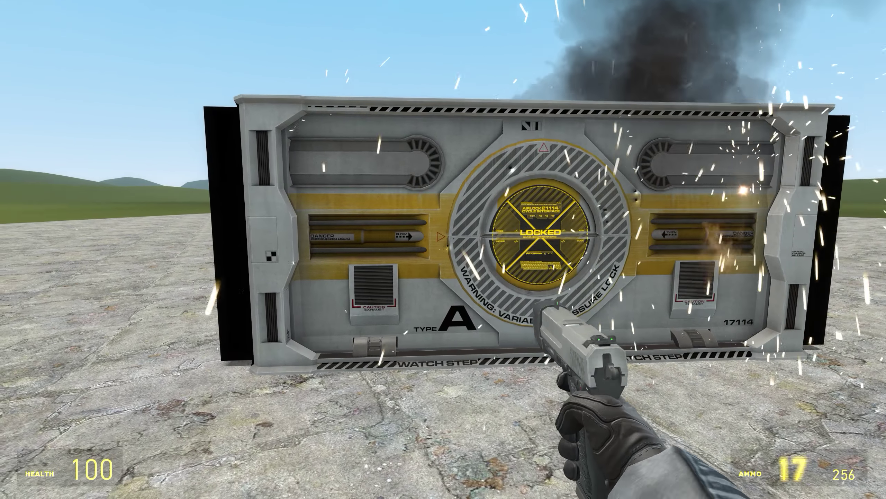
Step: Shoot the airlock with the pistol and inspect the green fluid leaking below it
{"action": "key", "text": "w"}
{"action": "left_click", "coordinate": [443, 249]}
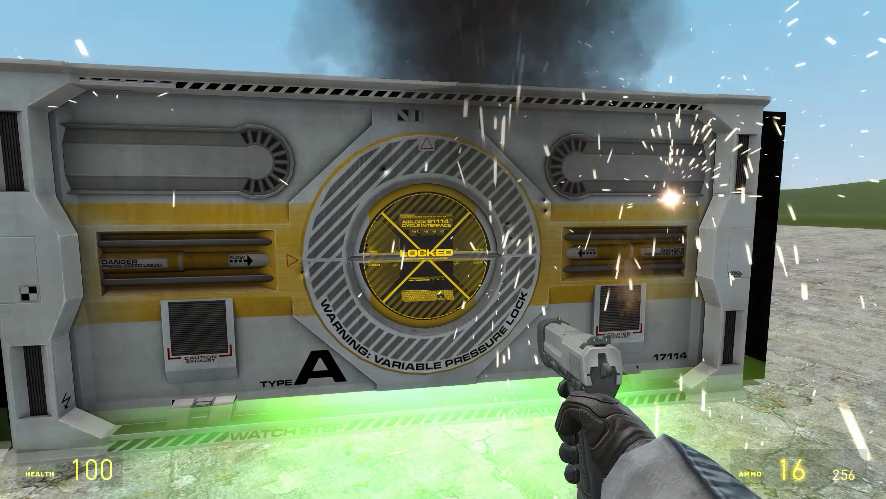
{"action": "key", "text": "w"}
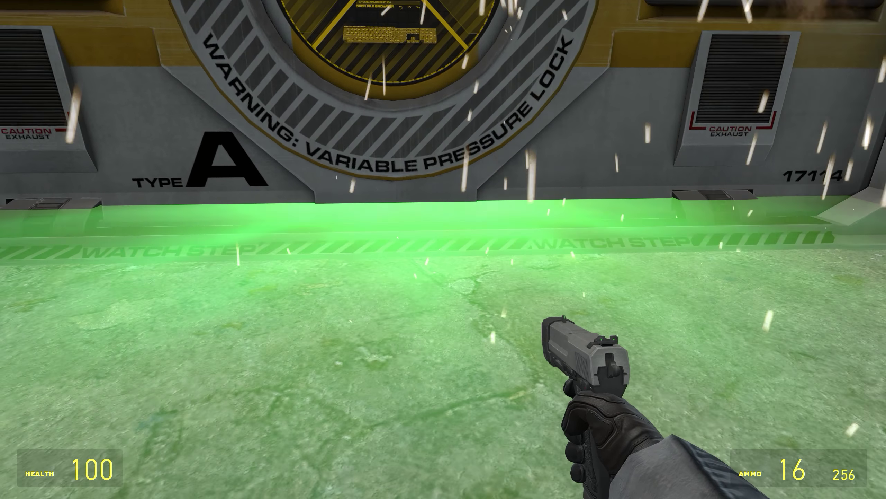
{"action": "key", "text": "a"}
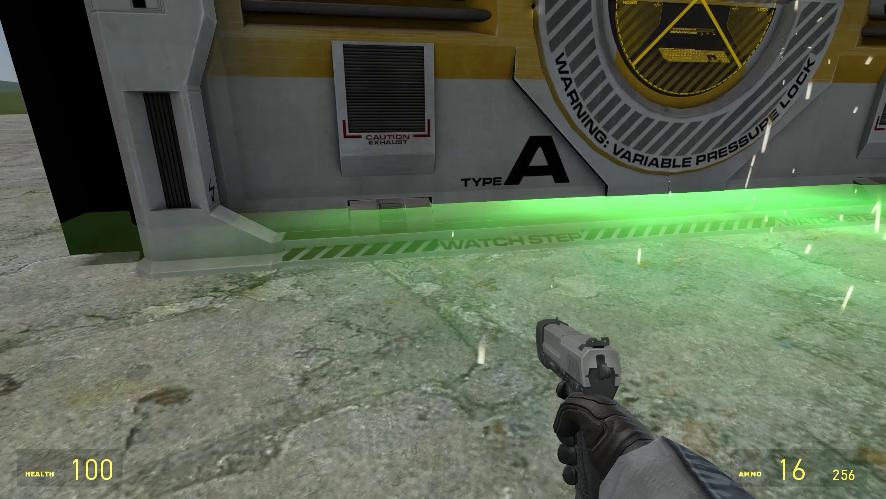
{"action": "key", "text": "d"}
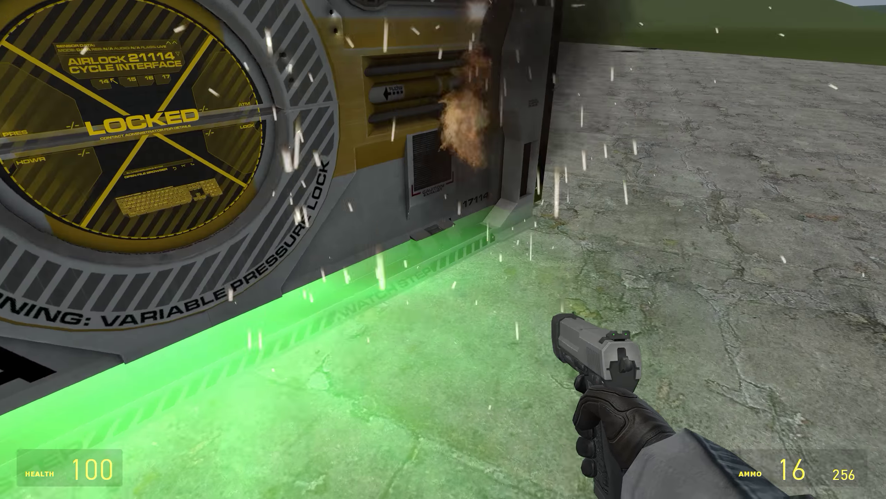
{"action": "key", "text": "s"}
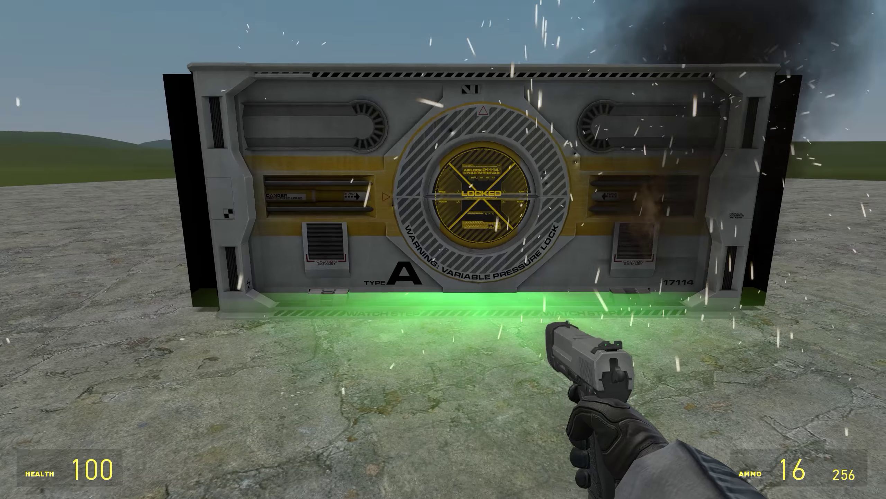
Step: Back away to view the smoking airlock, then bring up the spawn menu
{"action": "key", "text": "w"}
{"action": "key", "text": "s"}
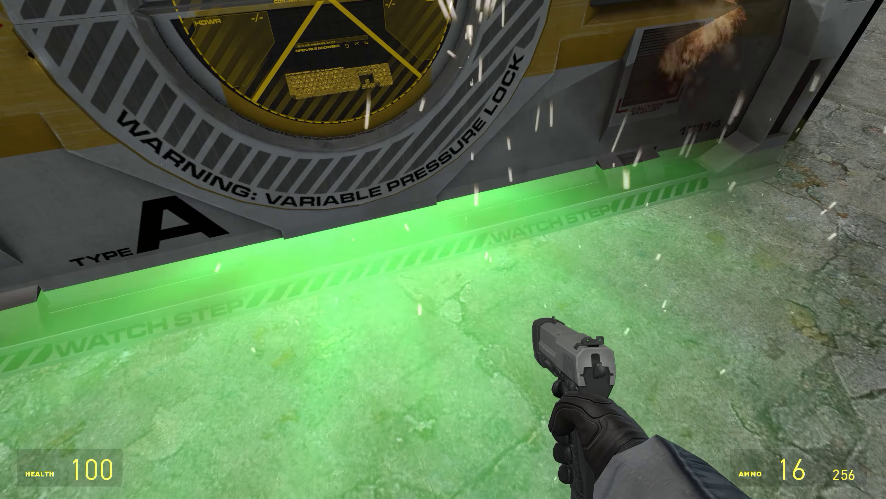
{"action": "key", "text": "w"}
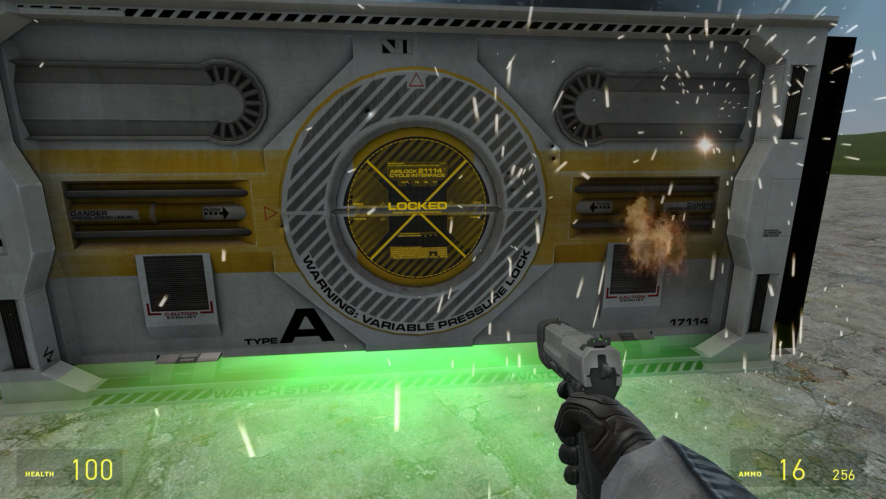
{"action": "key", "text": "s"}
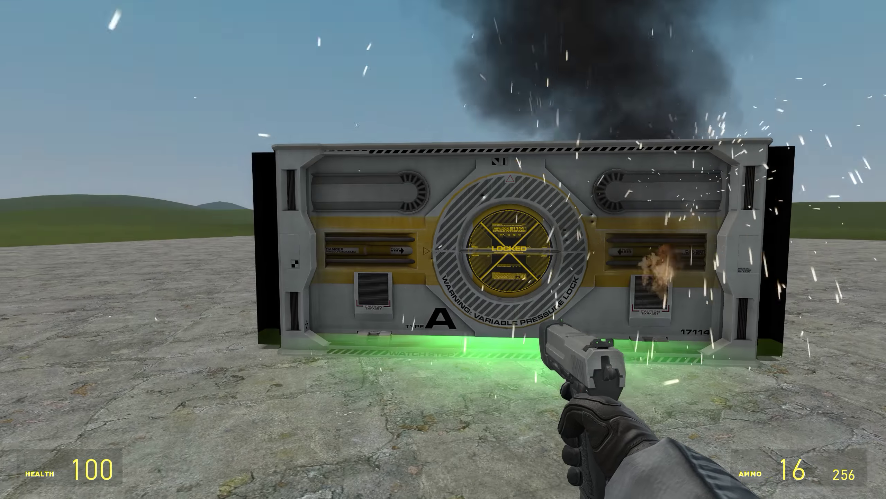
{"action": "key", "text": "w"}
{"action": "key", "text": "s"}
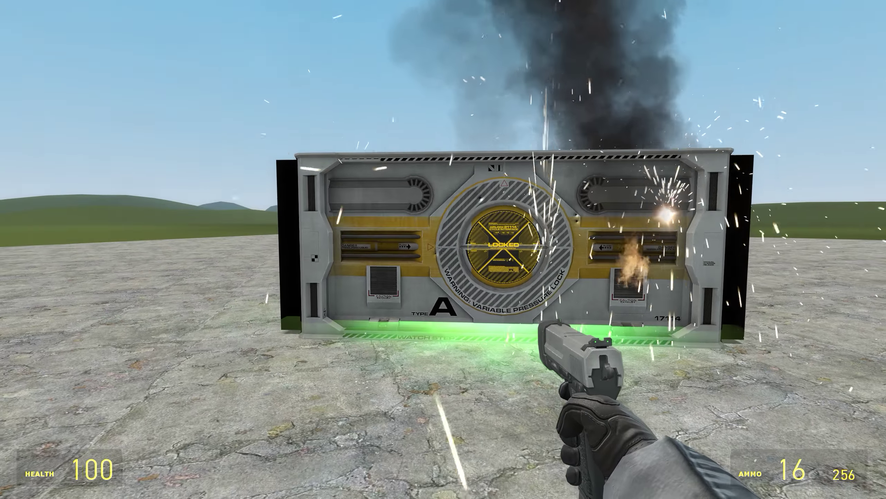
{"action": "key", "text": "w"}
{"action": "key", "text": "q"}
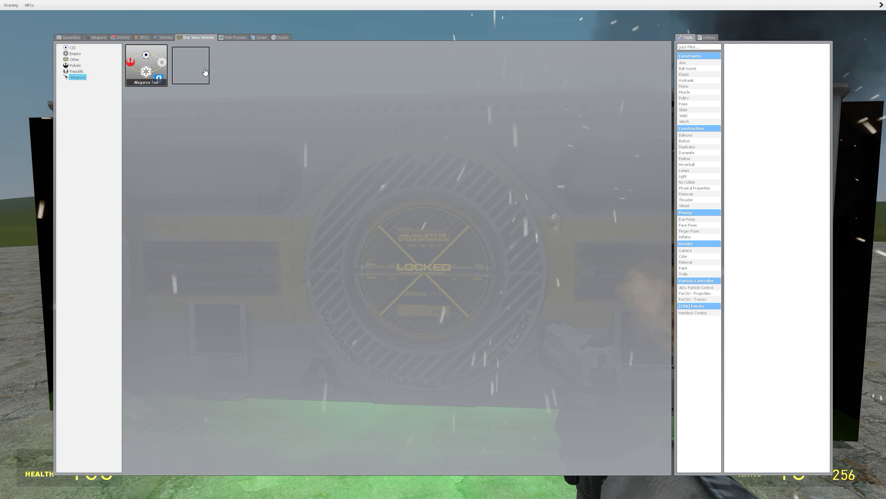
Step: Use the Repair Tool on the airlock, clearing its leak, fire and smoke
{"action": "key", "text": "w"}
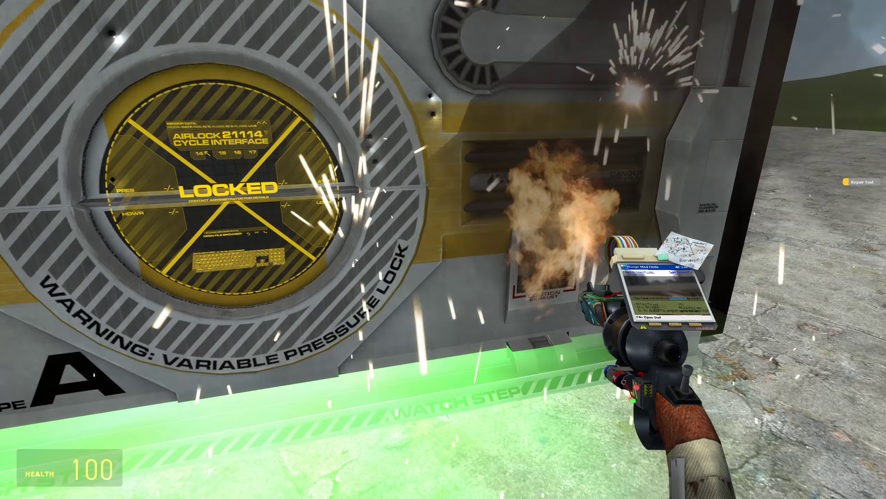
{"action": "key", "text": "w"}
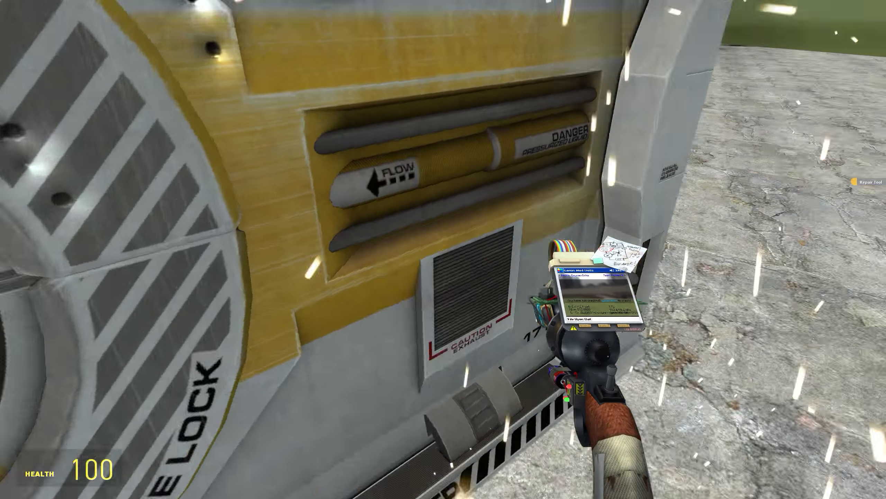
{"action": "key", "text": "s"}
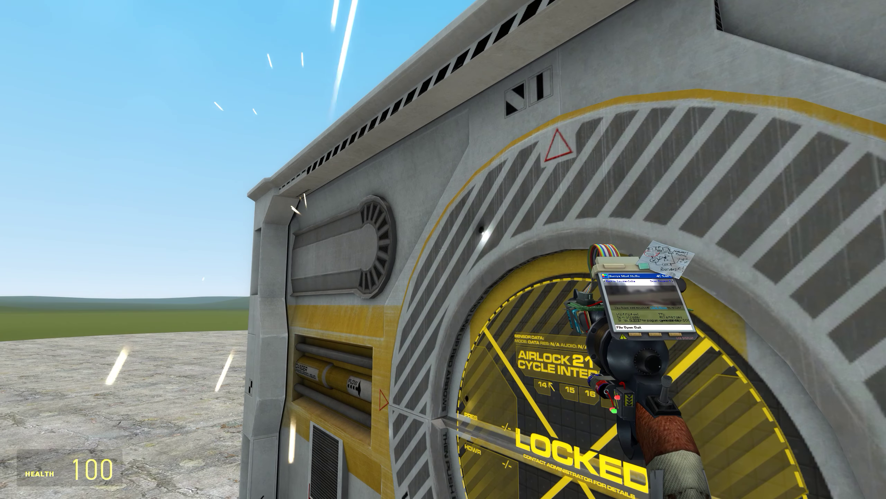
{"action": "key", "text": "s"}
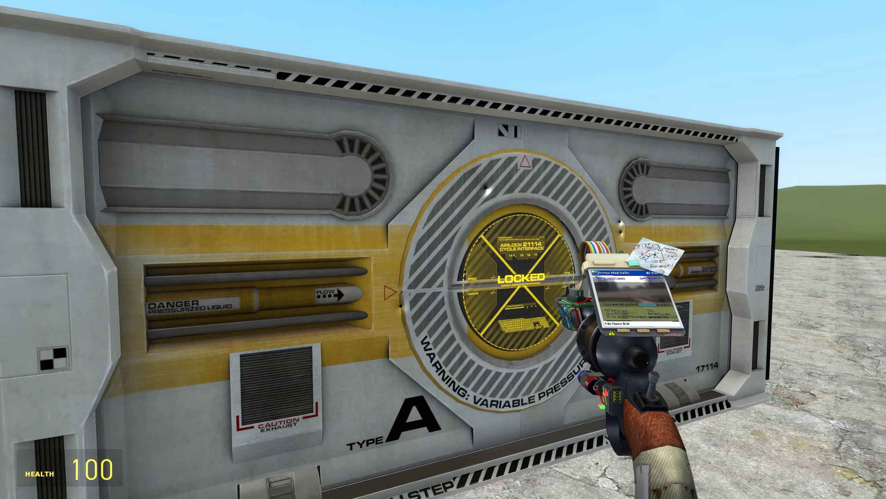
{"action": "key", "text": "w"}
{"action": "key", "text": "d"}
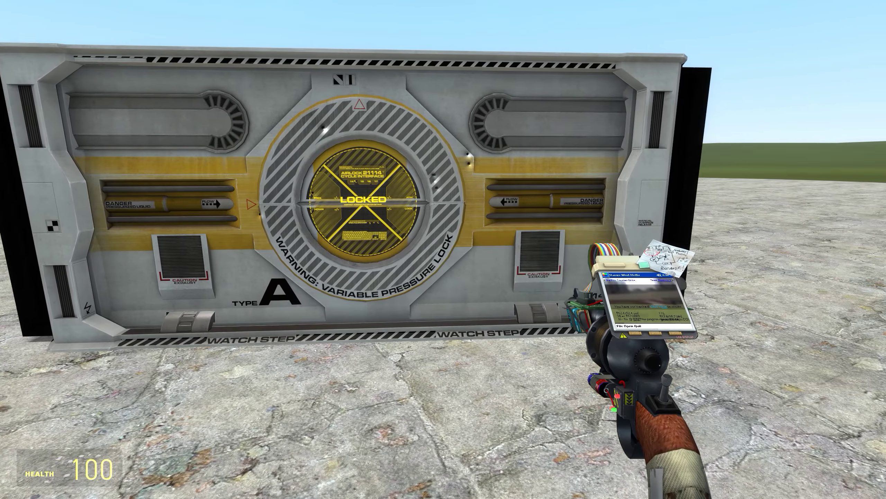
{"action": "key", "text": "a"}
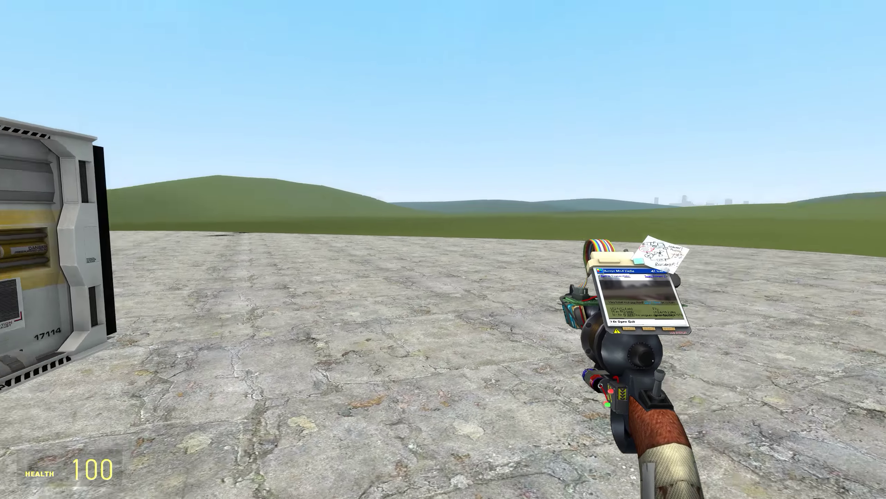
Step: Switch to the RPG and fire all three rockets into the airlock
{"action": "key", "text": "q"}
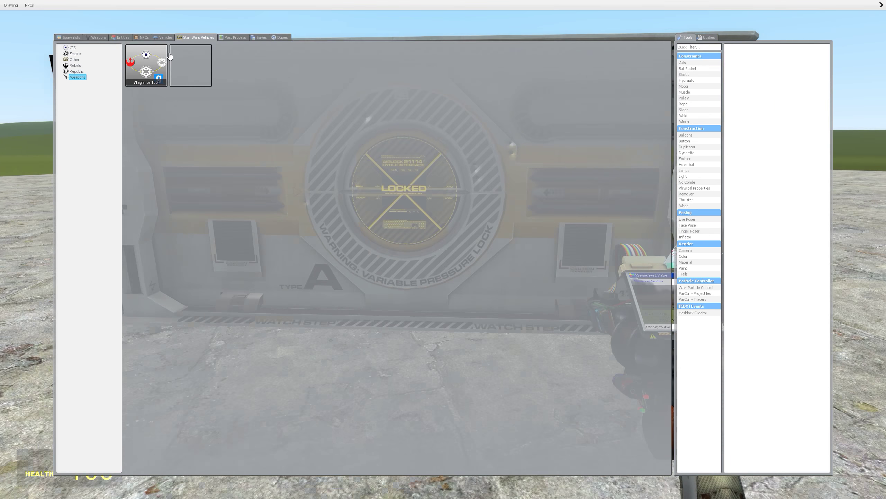
{"action": "left_click", "coordinate": [171, 57]}
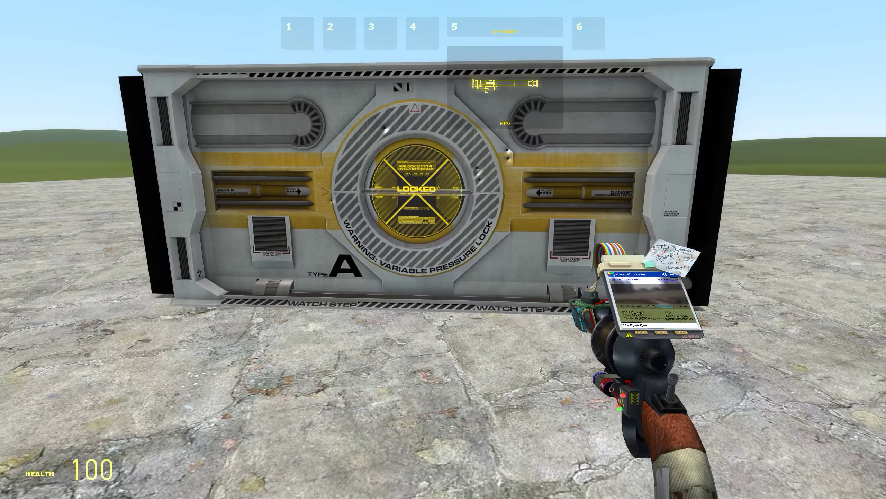
{"action": "key", "text": "5"}
{"action": "key", "text": "s"}
{"action": "left_click", "coordinate": [443, 250]}
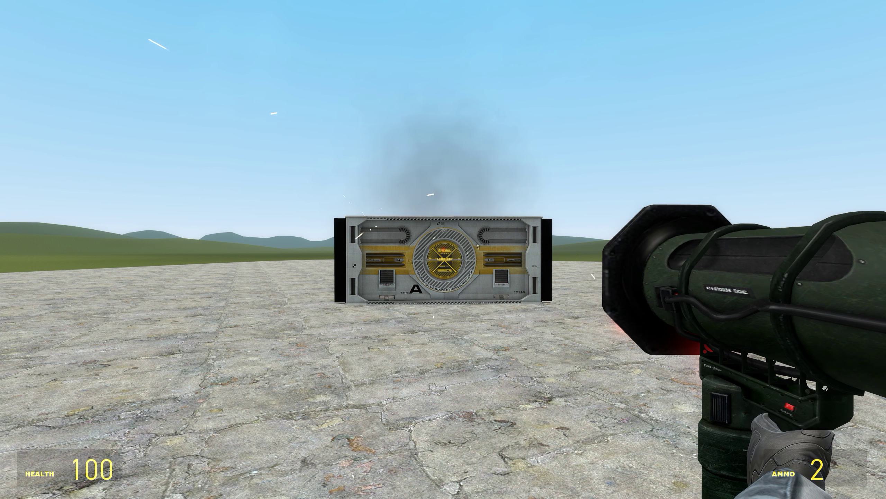
{"action": "left_click", "coordinate": [443, 250]}
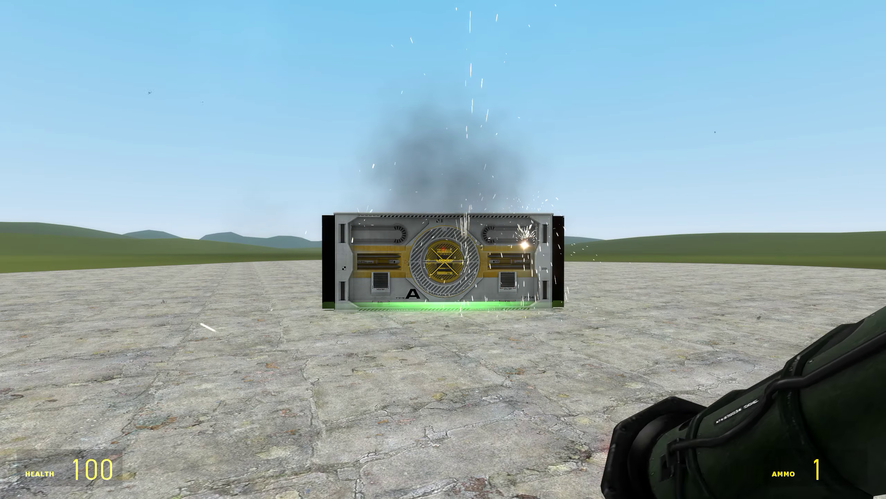
{"action": "left_click", "coordinate": [443, 250]}
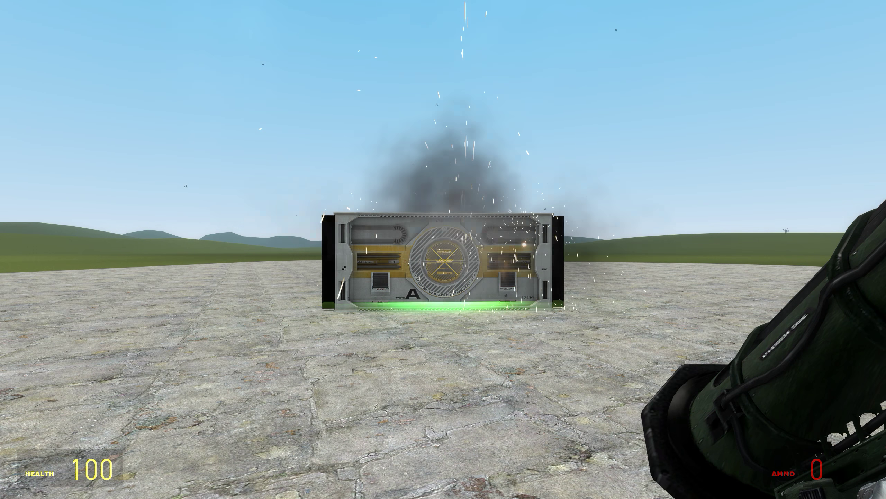
{"action": "scroll", "coordinate": [443, 250], "scroll_direction": "up", "scroll_amount": 3}
Step: Equip the SMG and reposition in front of the damaged airlock
{"action": "key", "text": "w"}
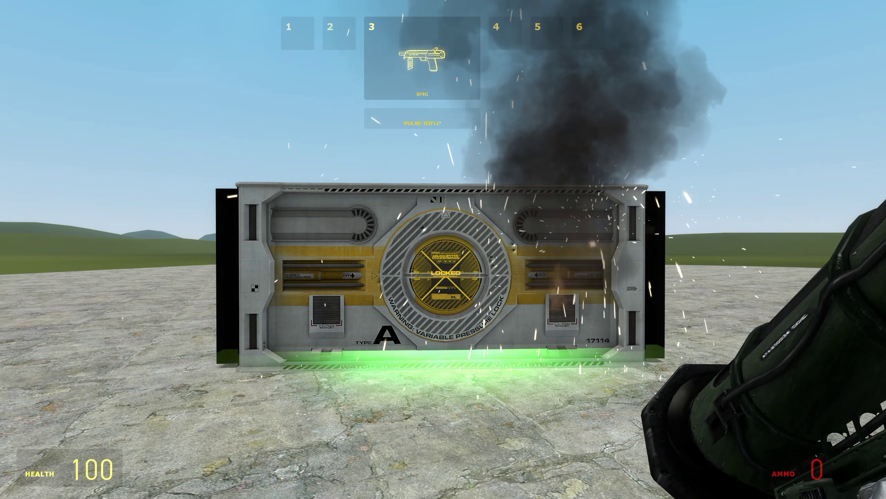
{"action": "left_click", "coordinate": [444, 250]}
{"action": "key", "text": "s"}
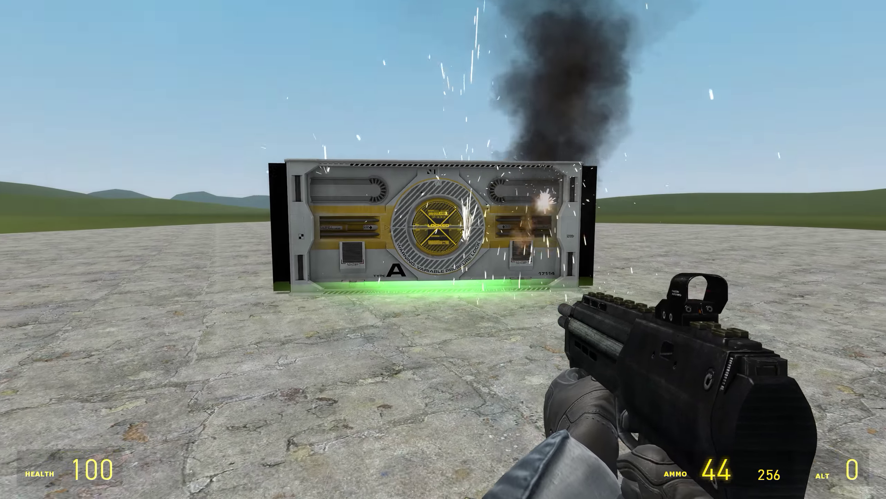
{"action": "key", "text": "w"}
{"action": "key", "text": "s"}
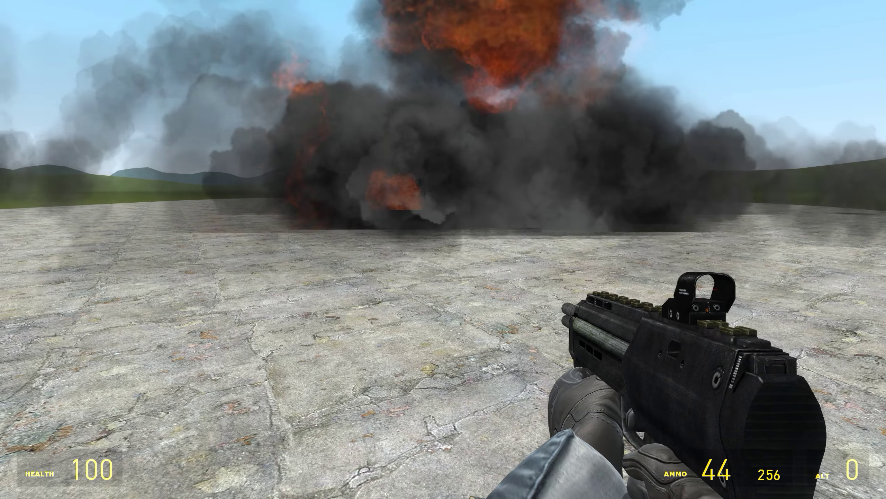
Step: Open the spawn menu over the smoking blast site
{"action": "key", "text": "q"}
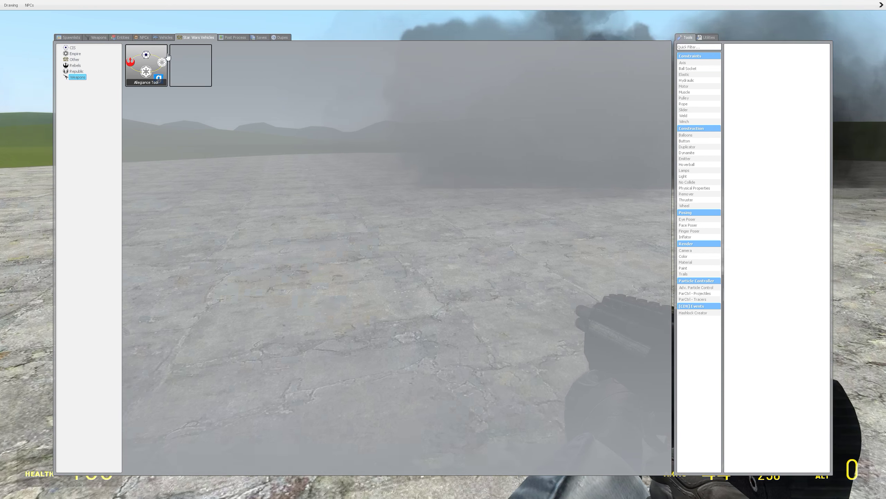
Step: Spawn a fresh airlock and move around to view its side
{"action": "left_click", "coordinate": [189, 76]}
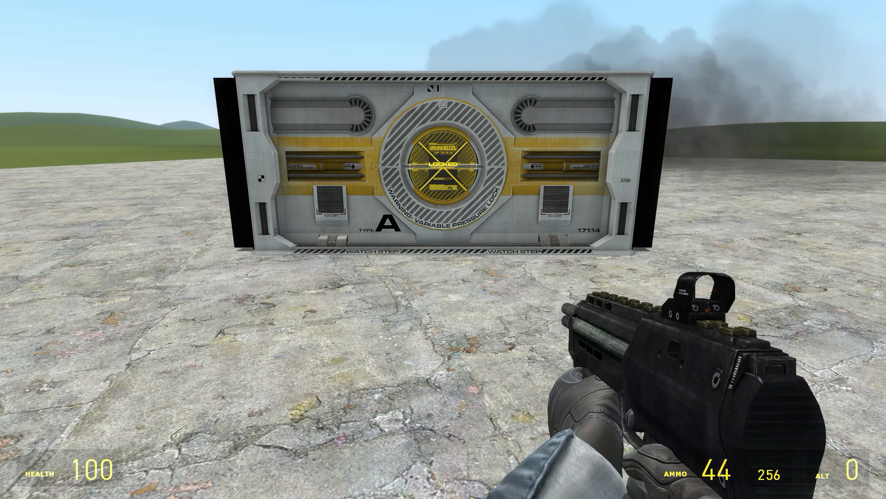
{"action": "key", "text": "w"}
{"action": "key", "text": "s"}
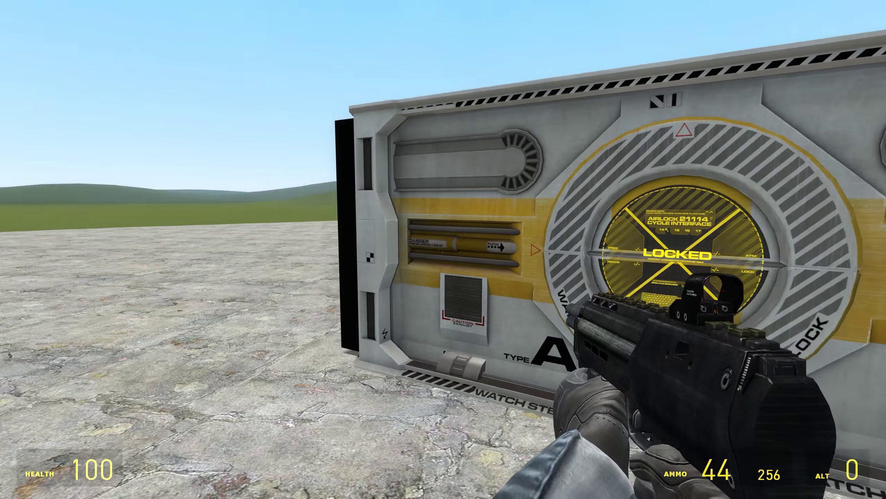
{"action": "key", "text": "a"}
{"action": "key", "text": "a"}
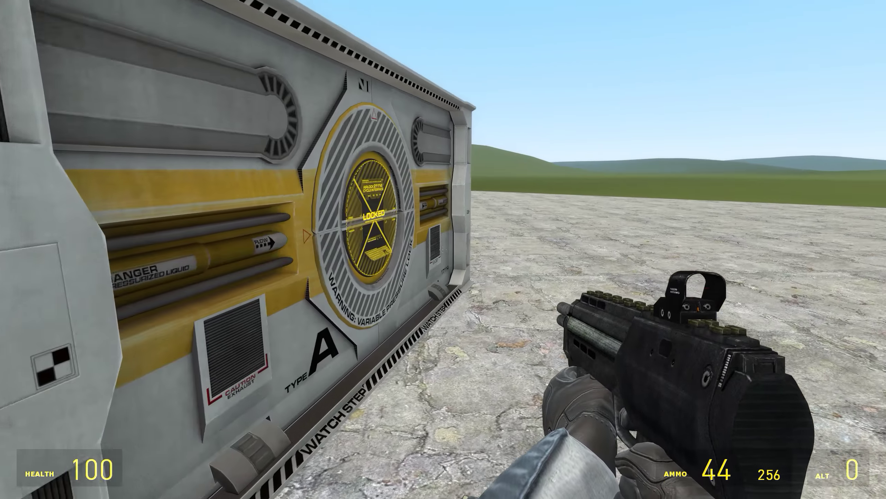
{"action": "key", "text": "s"}
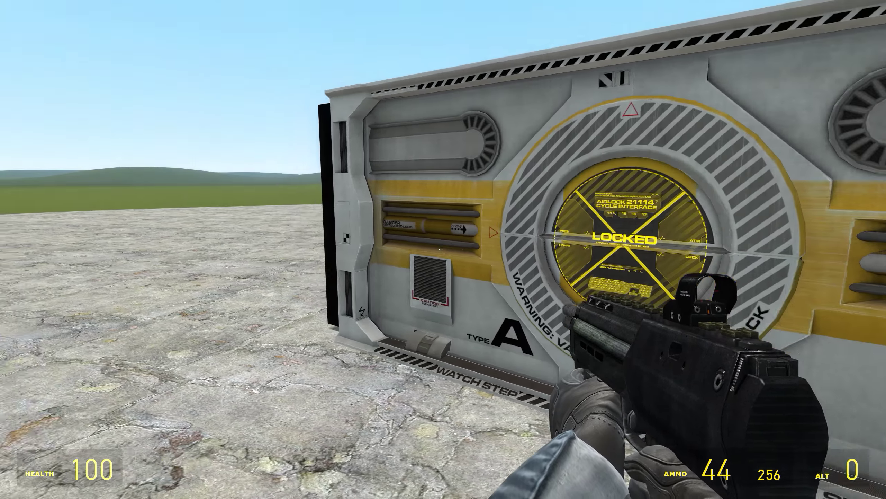
Step: Walk the new airlock from its left end to its right end and back
{"action": "key", "text": "s"}
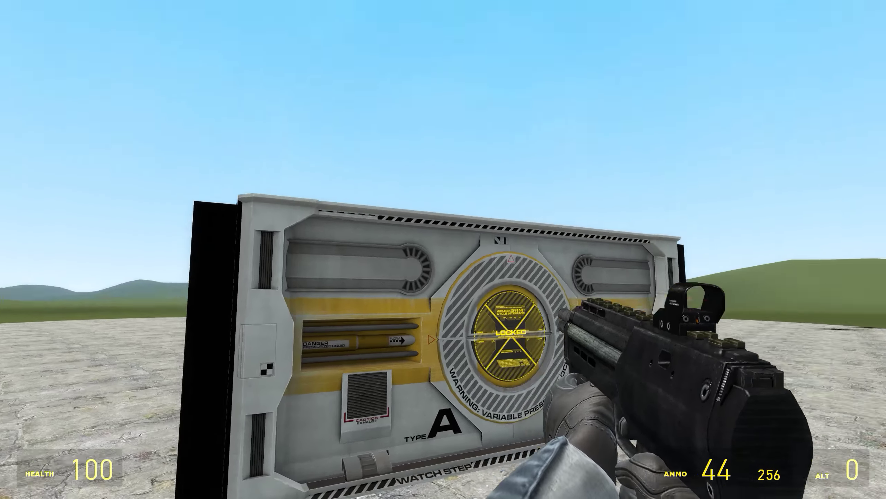
{"action": "key", "text": "a"}
{"action": "key", "text": "d"}
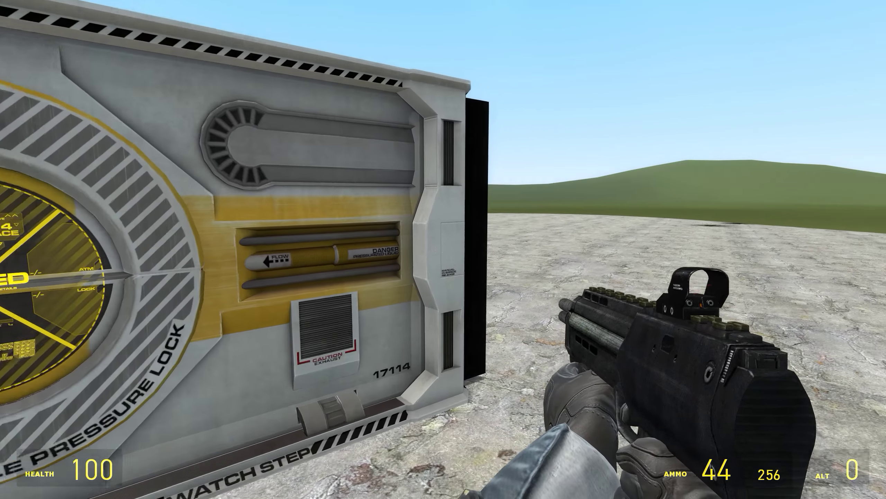
{"action": "key", "text": "a"}
{"action": "key", "text": "s"}
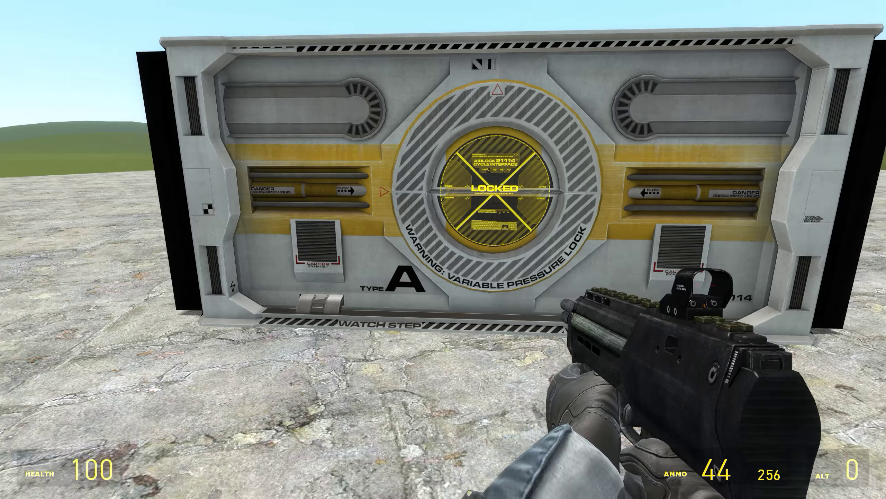
{"action": "key", "text": "w"}
{"action": "key", "text": "w"}
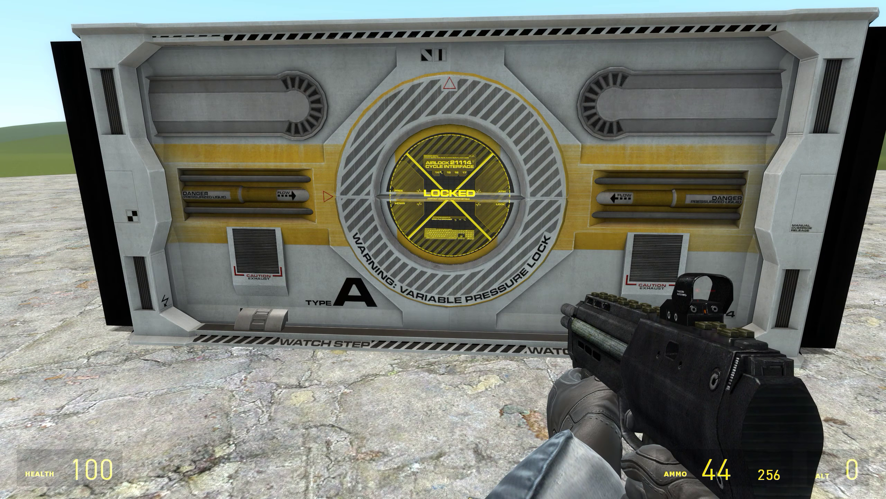
{"action": "key", "text": "s"}
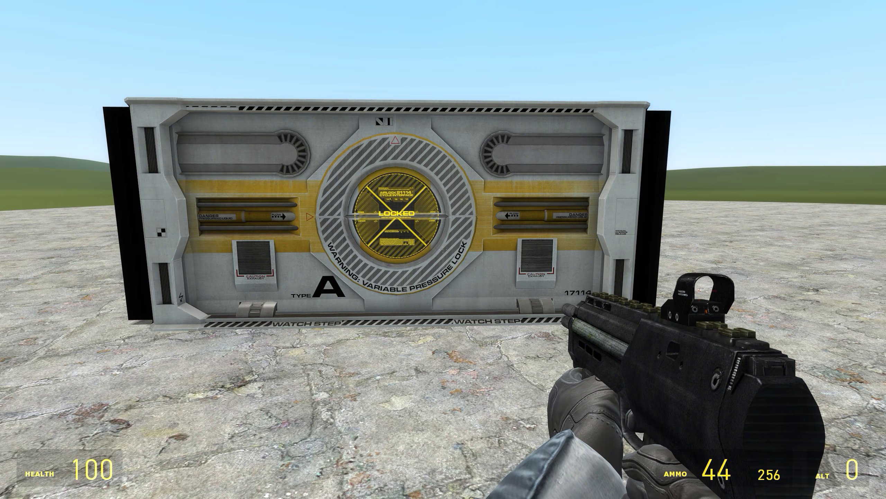